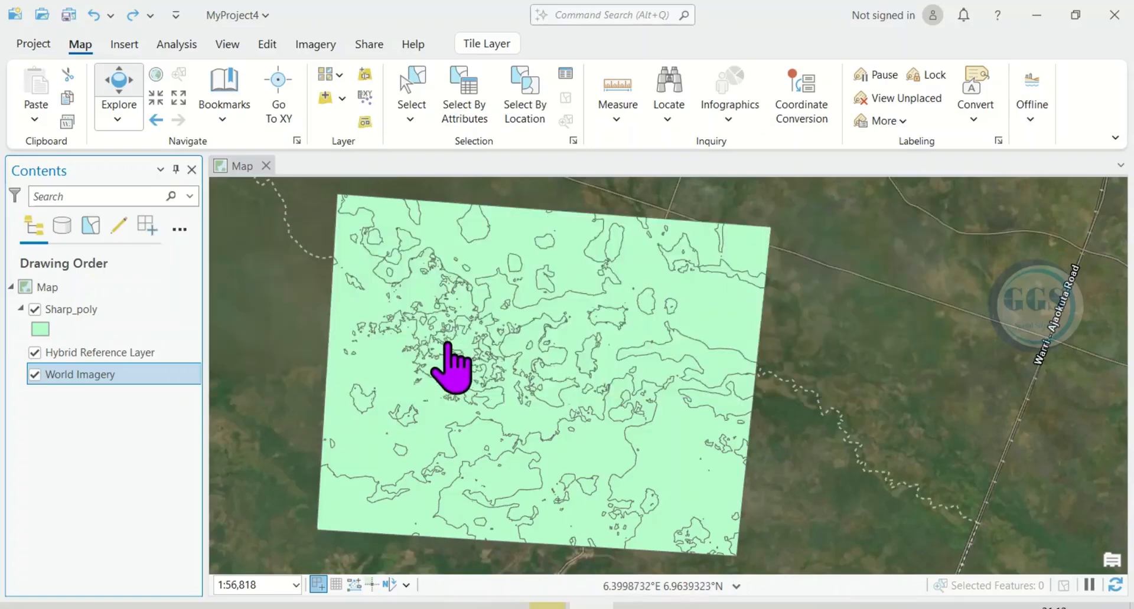
# Examine the angular outlines of the Sharp_poly layer at close range in several areas of the map.
pyautogui.scroll(3, 450, 366)
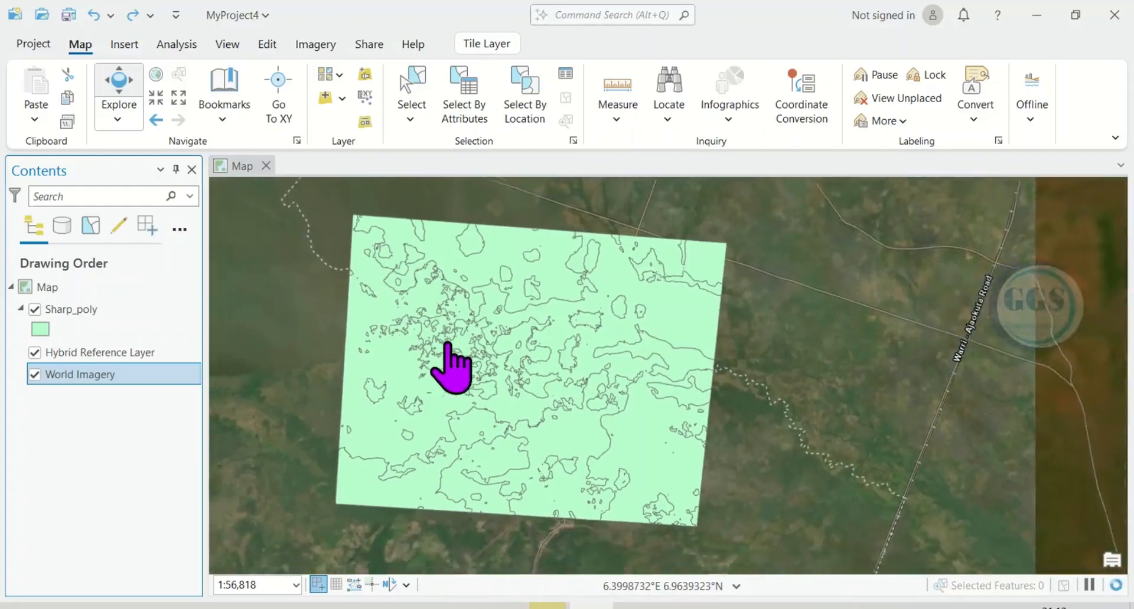
pyautogui.scroll(7, 451, 366)
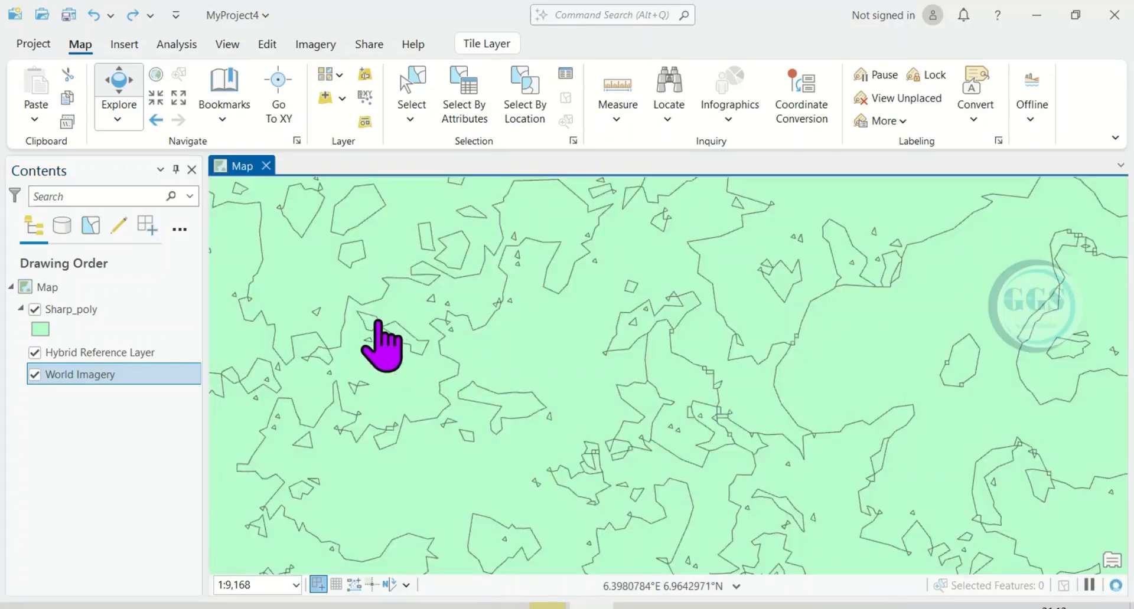
pyautogui.moveTo(380, 342); pyautogui.dragTo(523, 385)
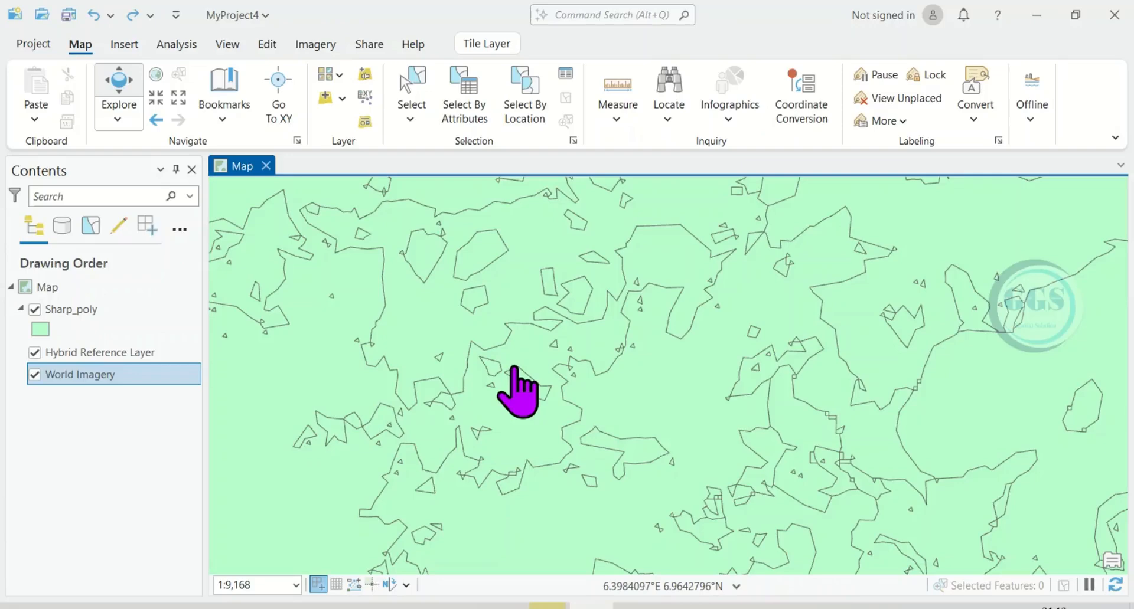
pyautogui.scroll(-5, 517, 390)
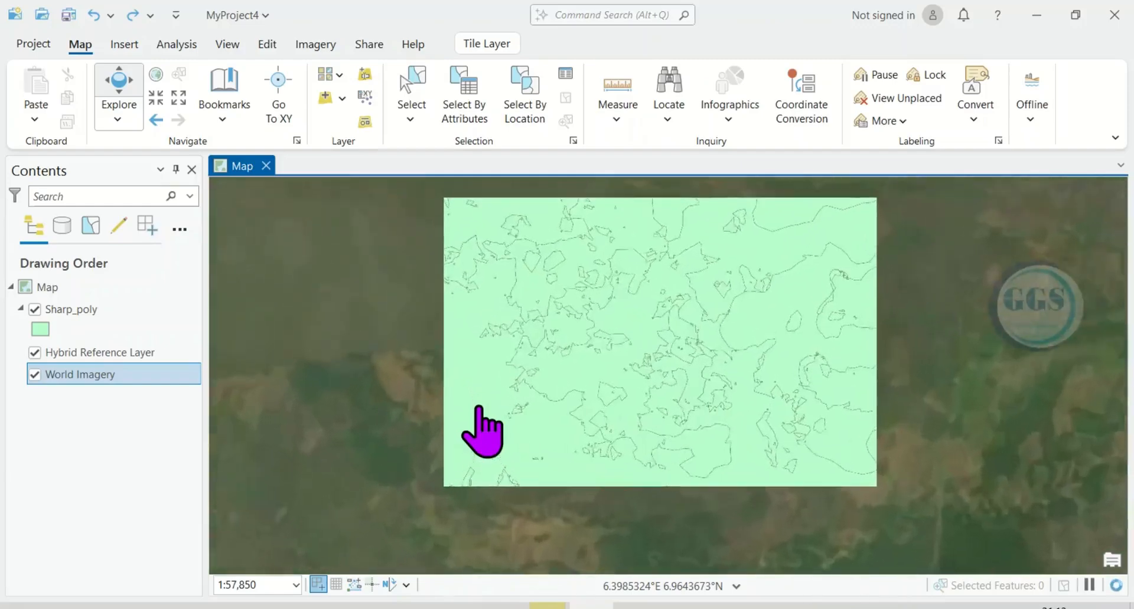
pyautogui.scroll(3, 615, 337)
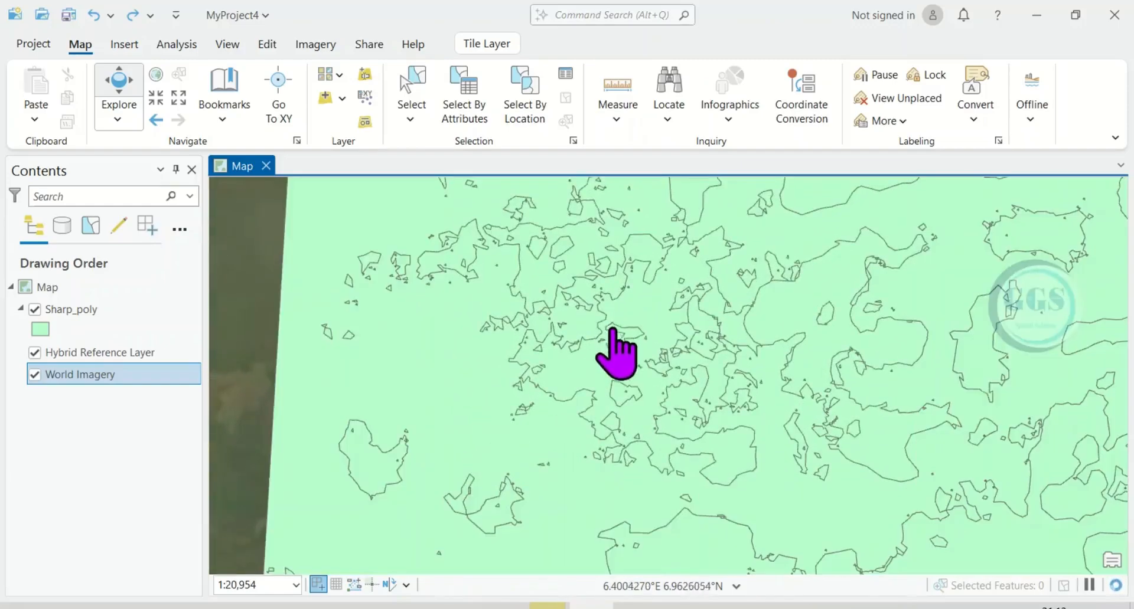
pyautogui.scroll(2, 613, 361)
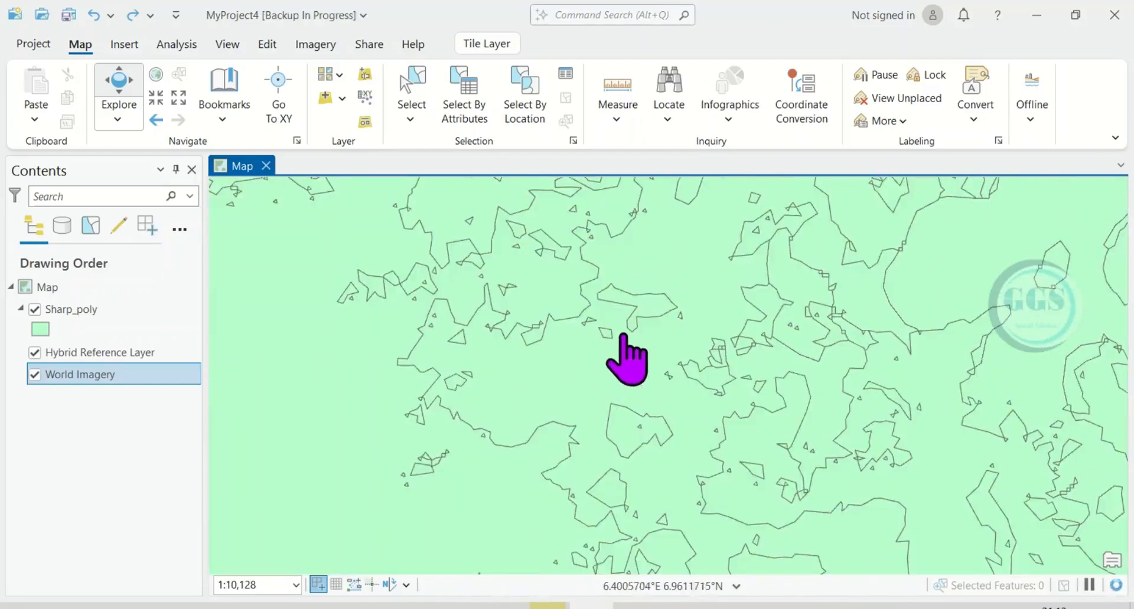
# Search the geoprocessing tools for "smooth poly" and open the Smooth Polygon tool.
pyautogui.click(180, 46)
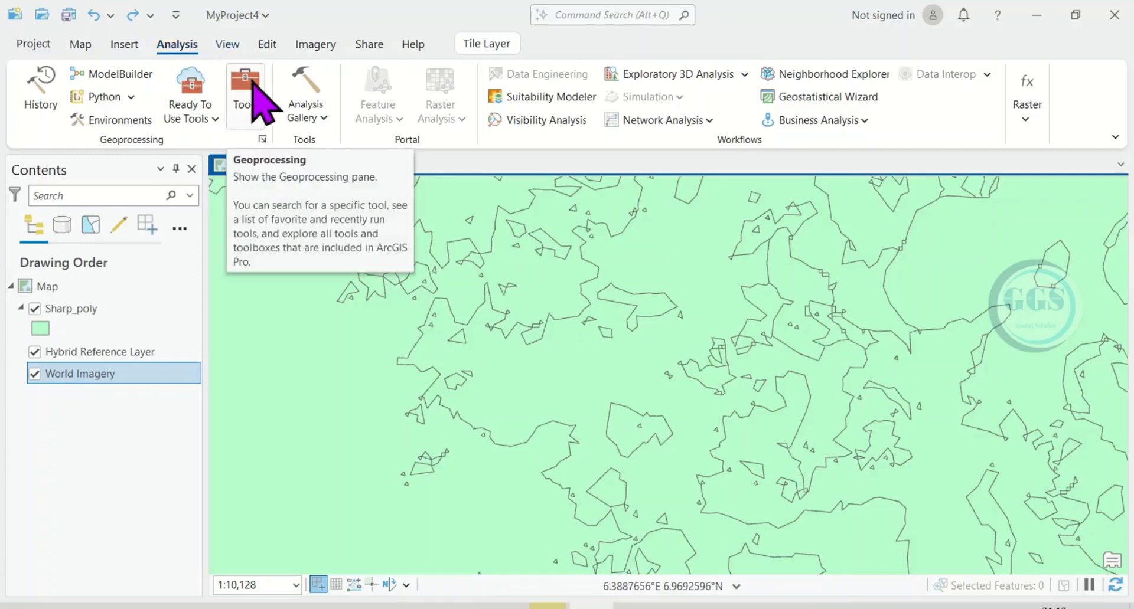
pyautogui.click(226, 47)
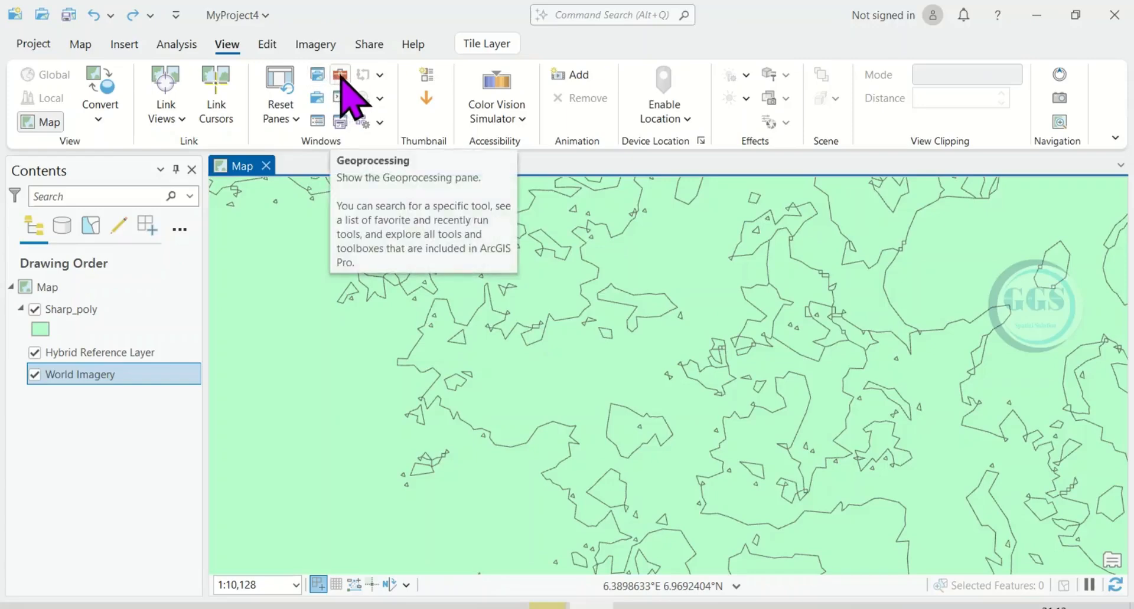
pyautogui.click(177, 46)
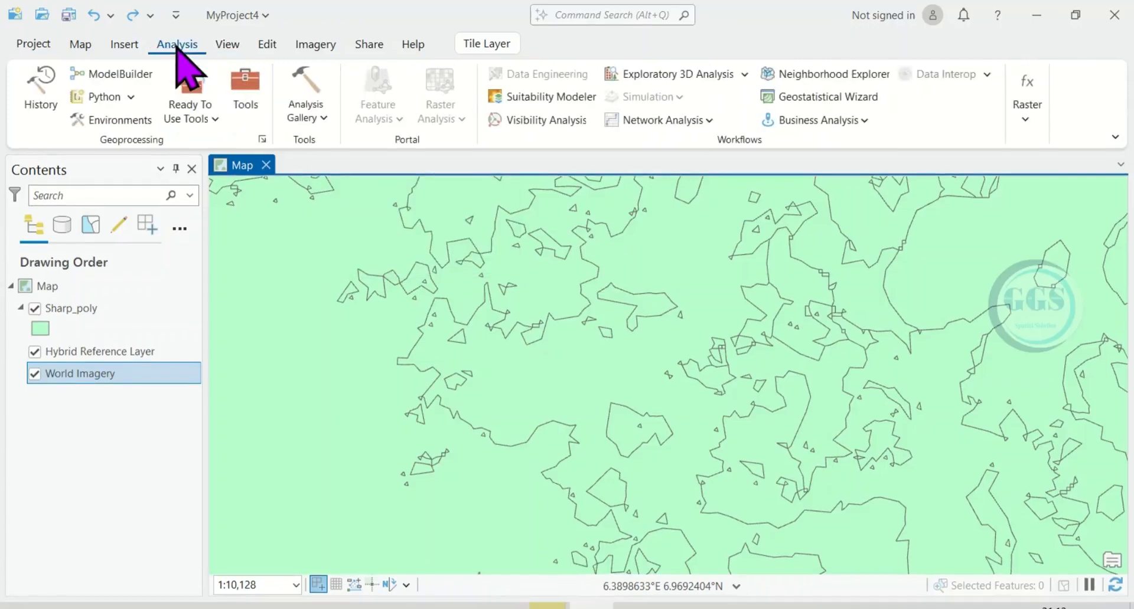
pyautogui.click(252, 106)
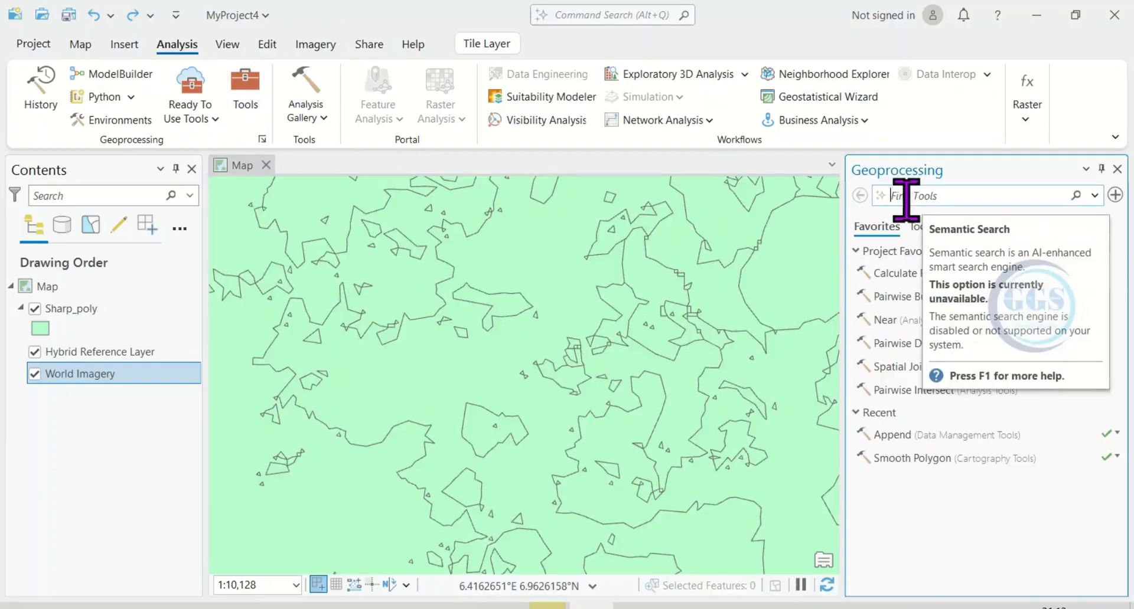
pyautogui.write('smooth')
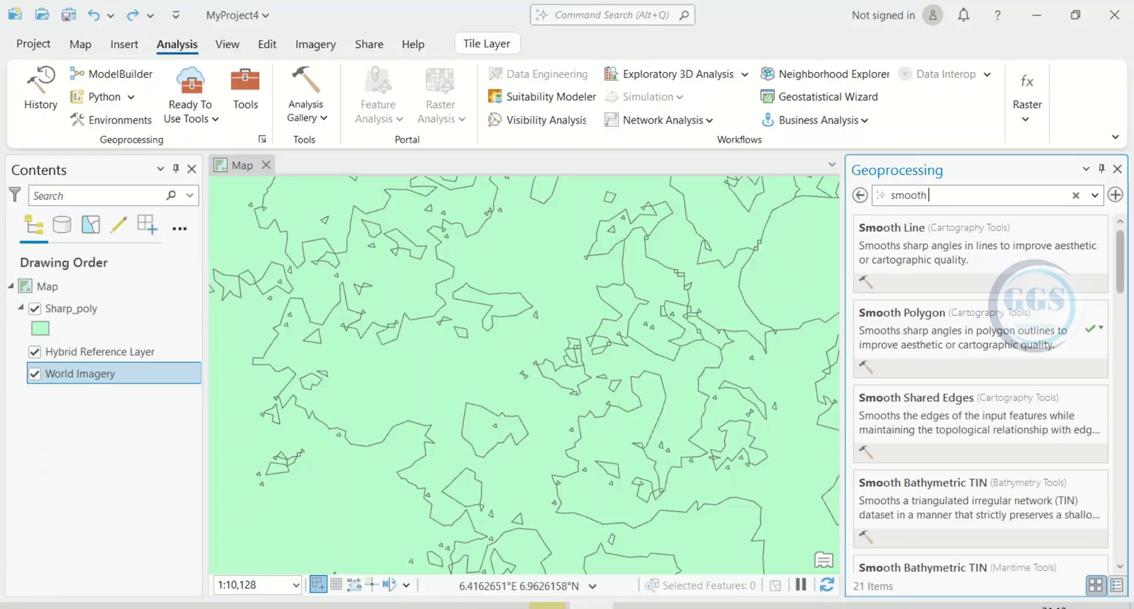
pyautogui.write(' poly')
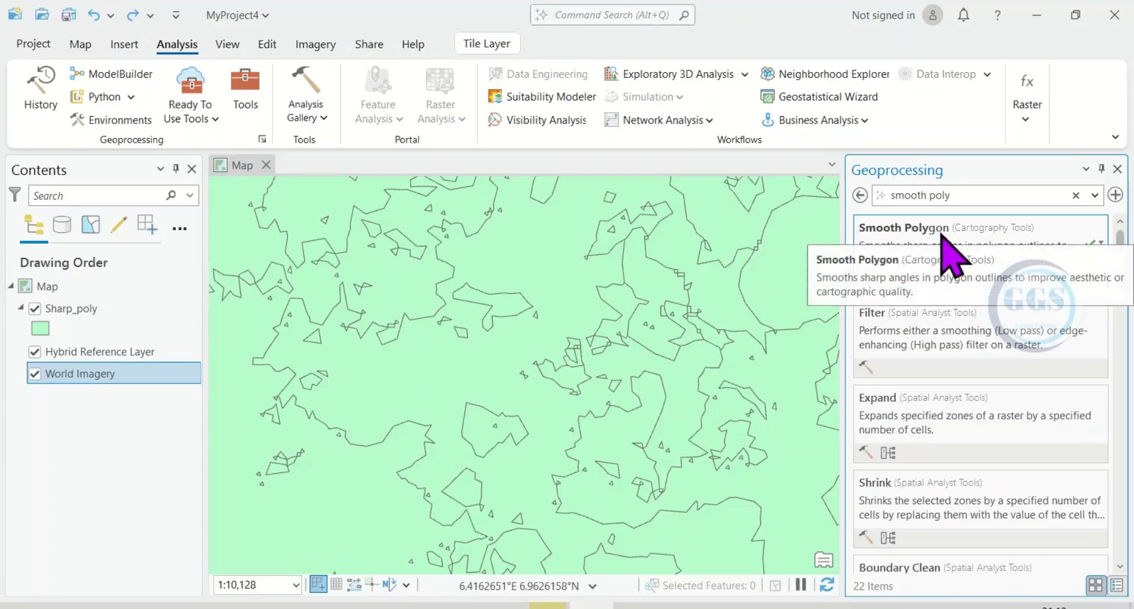
pyautogui.click(928, 229)
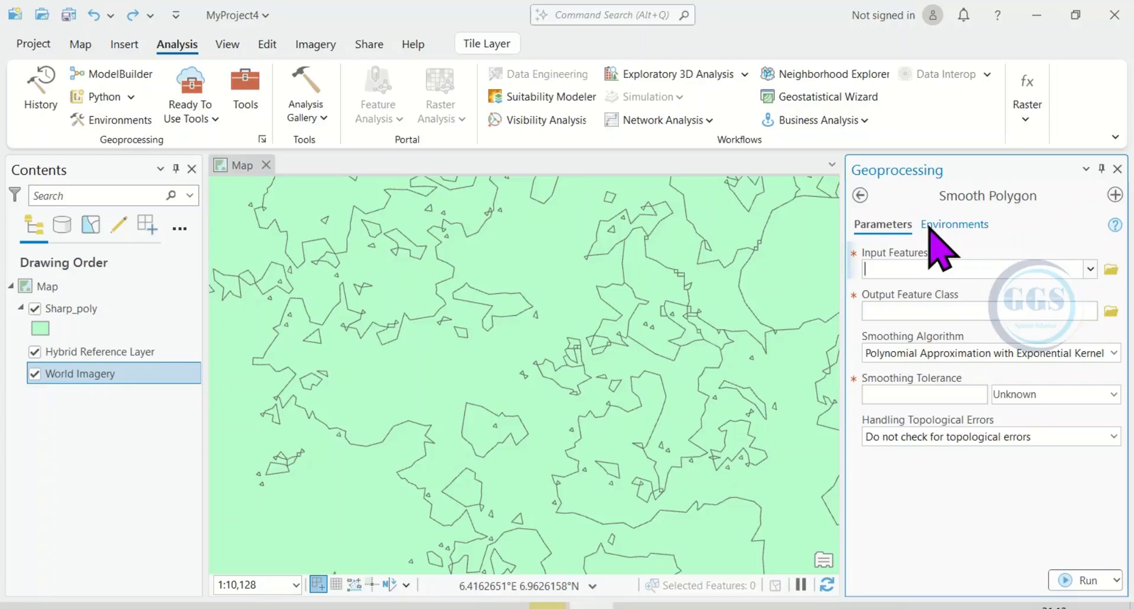
# Set Sharp_poly as the input features of the Smooth Polygon tool.
pyautogui.moveTo(1116, 226)
pyautogui.click(1090, 270)
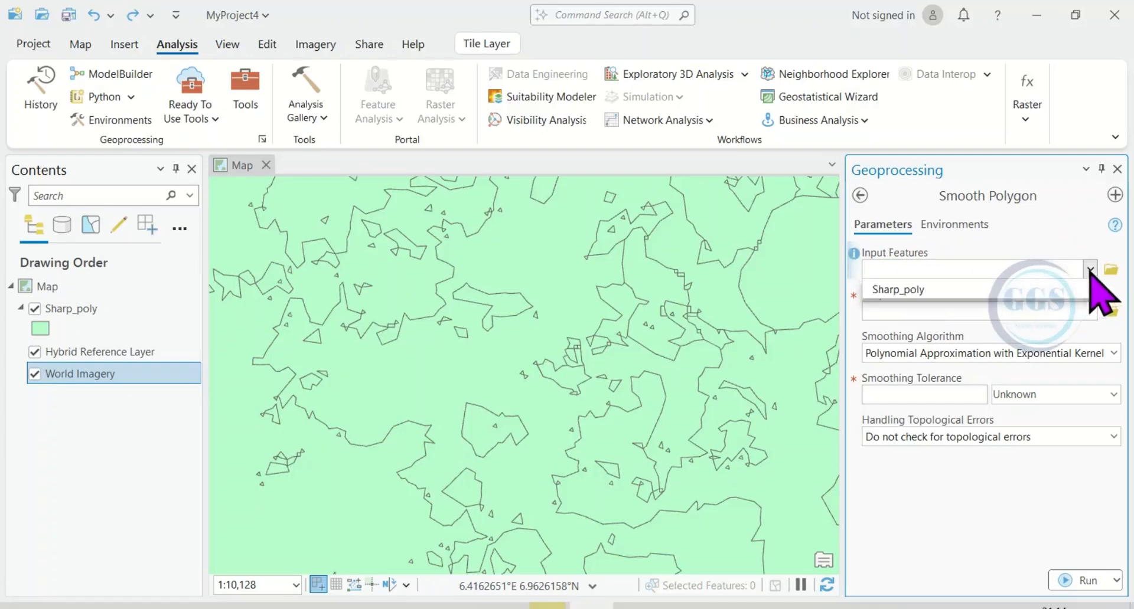
pyautogui.click(903, 290)
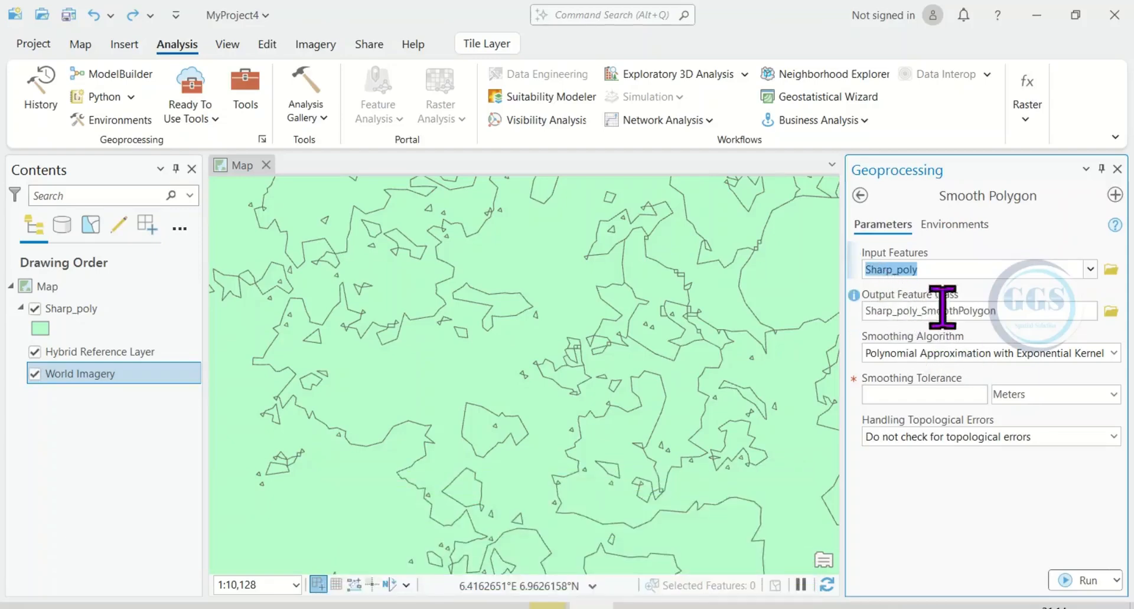
# Set the output feature class to Smooth_polygon2.shp in the Buildings folder inside Tutorial.
pyautogui.click(1108, 313)
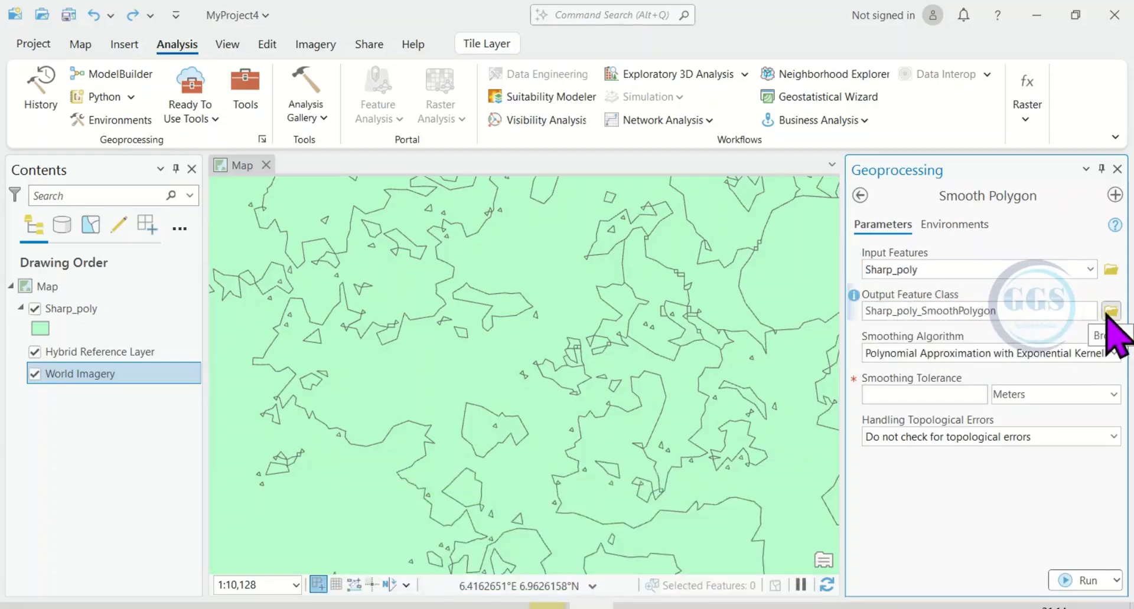
pyautogui.scroll(-1, 387, 390)
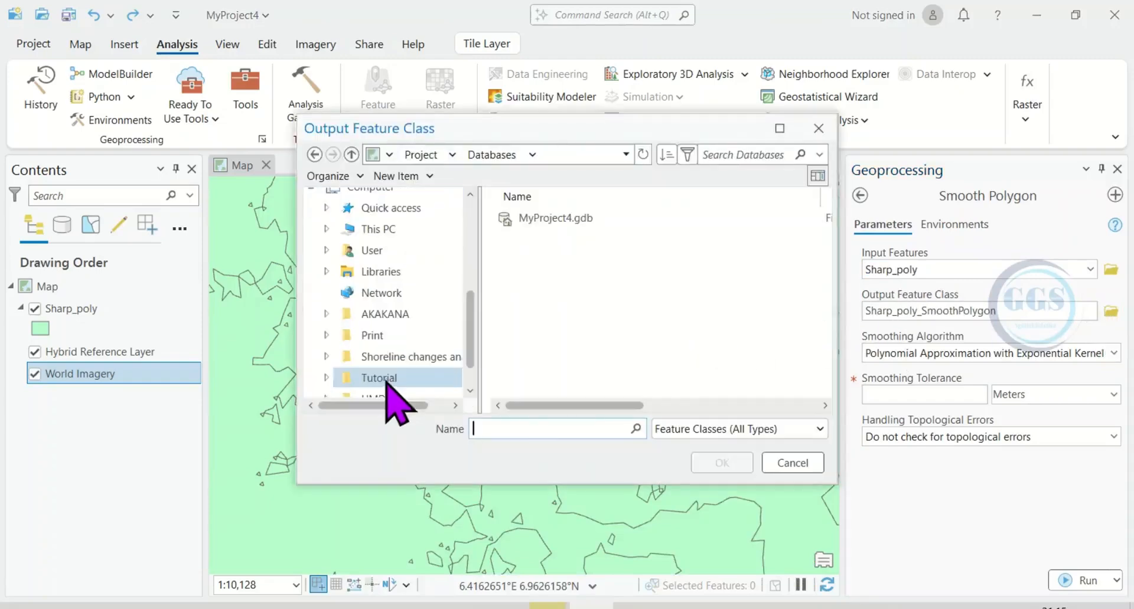
pyautogui.click(384, 379)
pyautogui.doubleClick(544, 240)
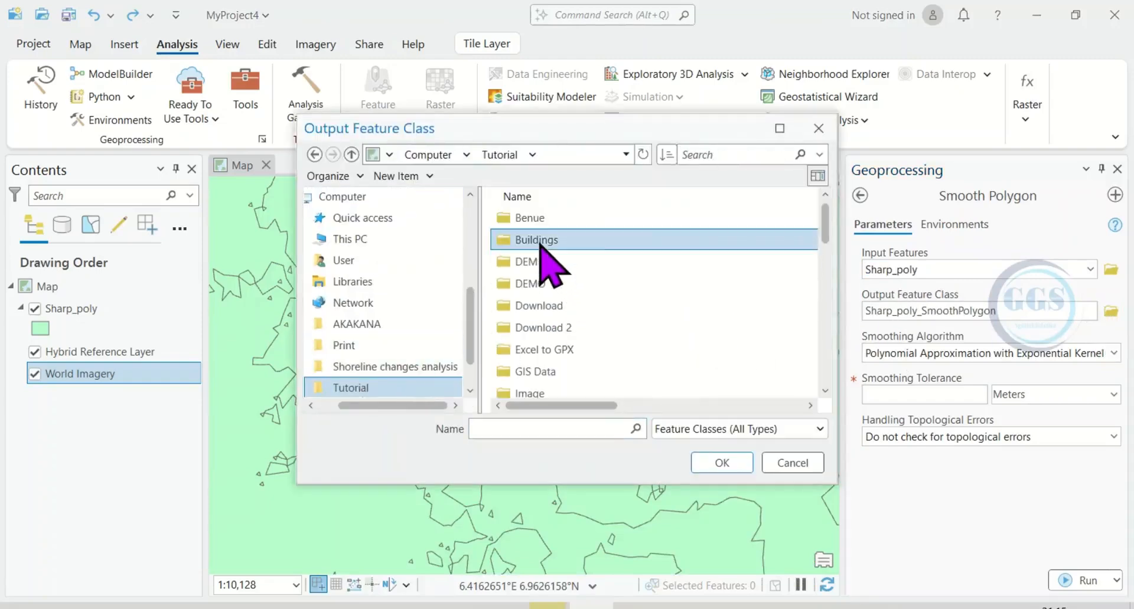
pyautogui.click(540, 242)
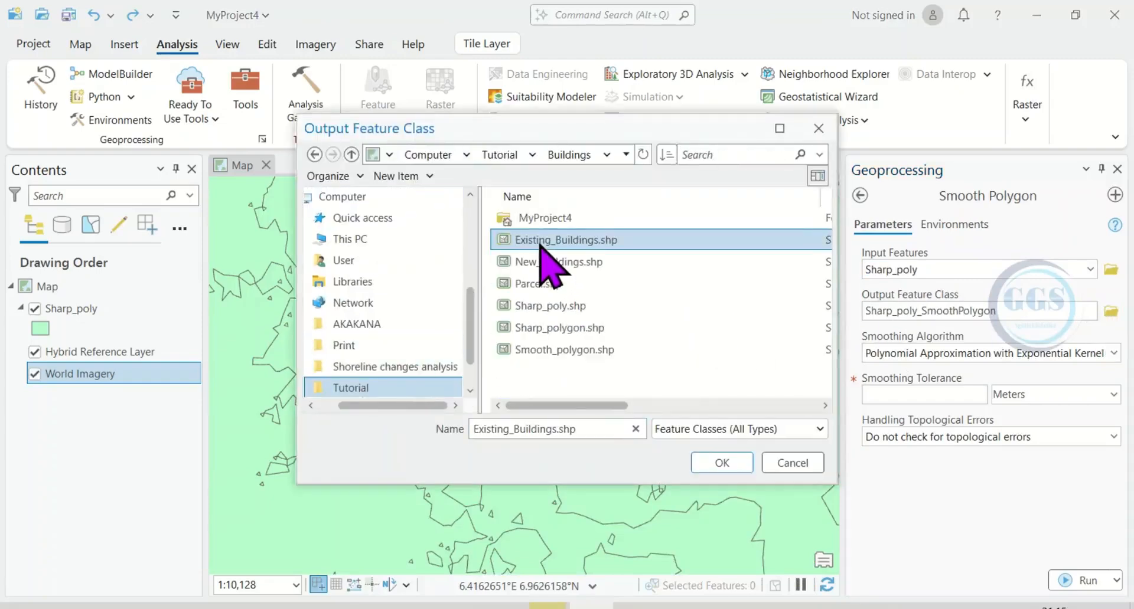
pyautogui.tripleClick(544, 429)
pyautogui.write('Smooth_polygon2.shp')
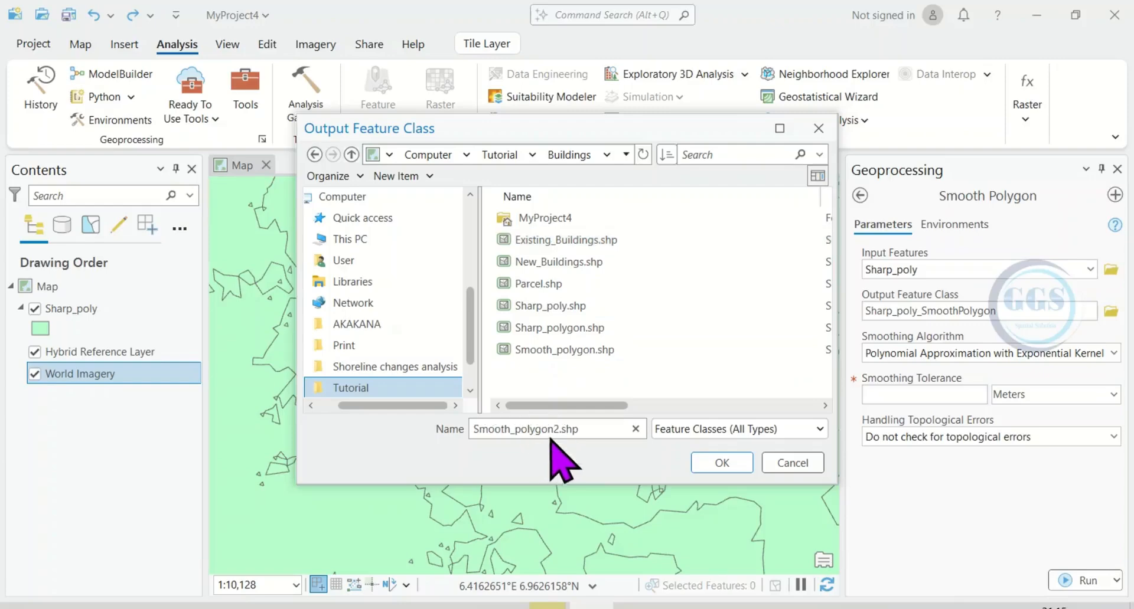
pyautogui.click(721, 463)
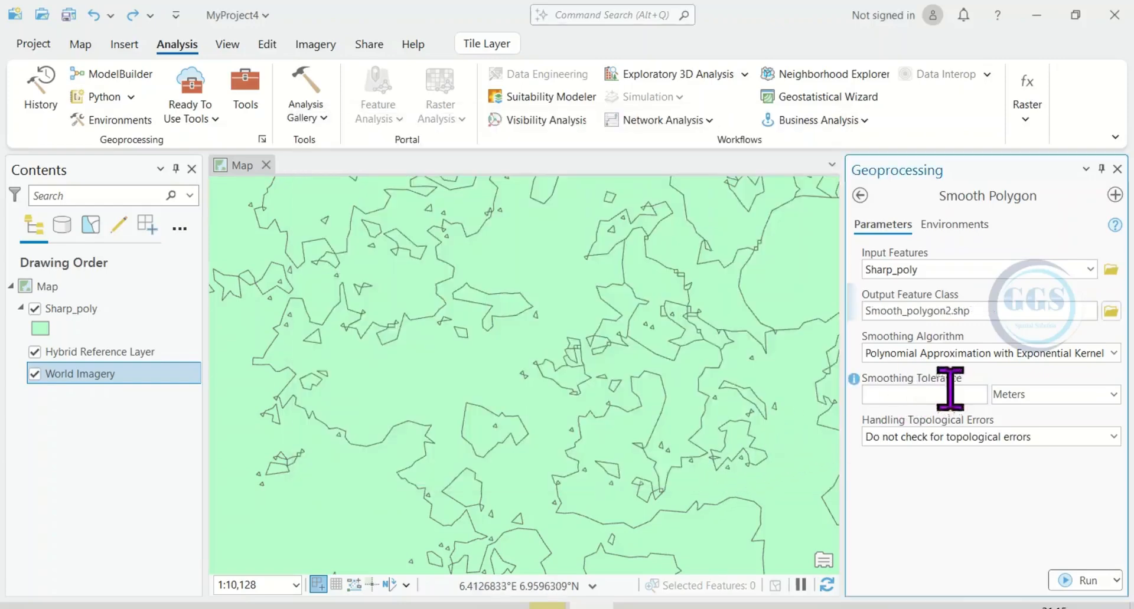
# Run Smooth Polygon with Bezier interpolation and "Do not check for topological errors", and close the geoprocessing pane.
pyautogui.click(1114, 353)
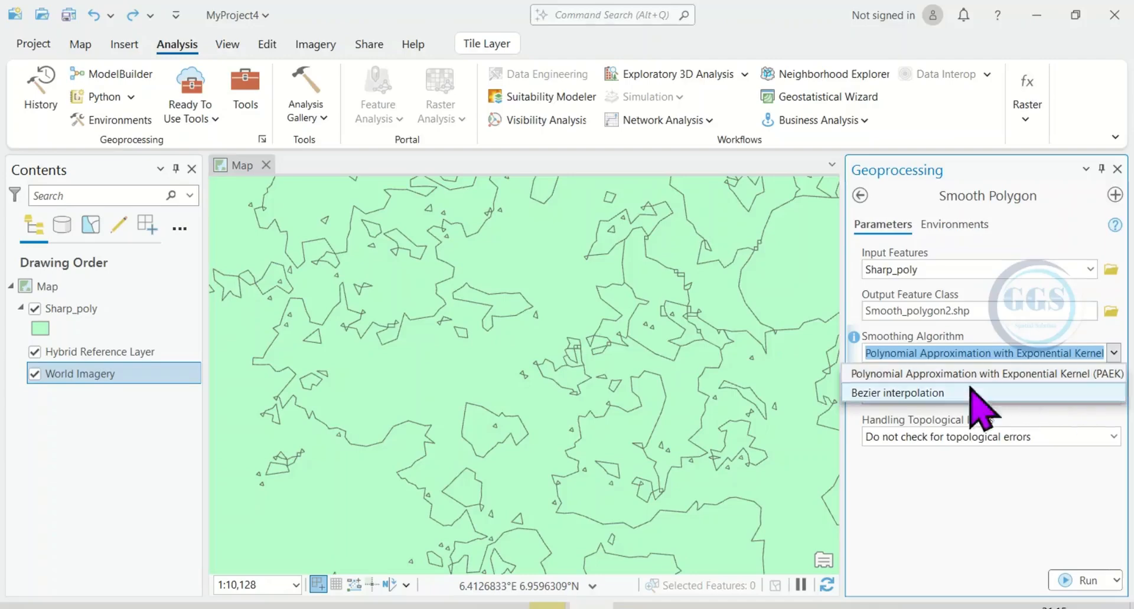
pyautogui.click(912, 395)
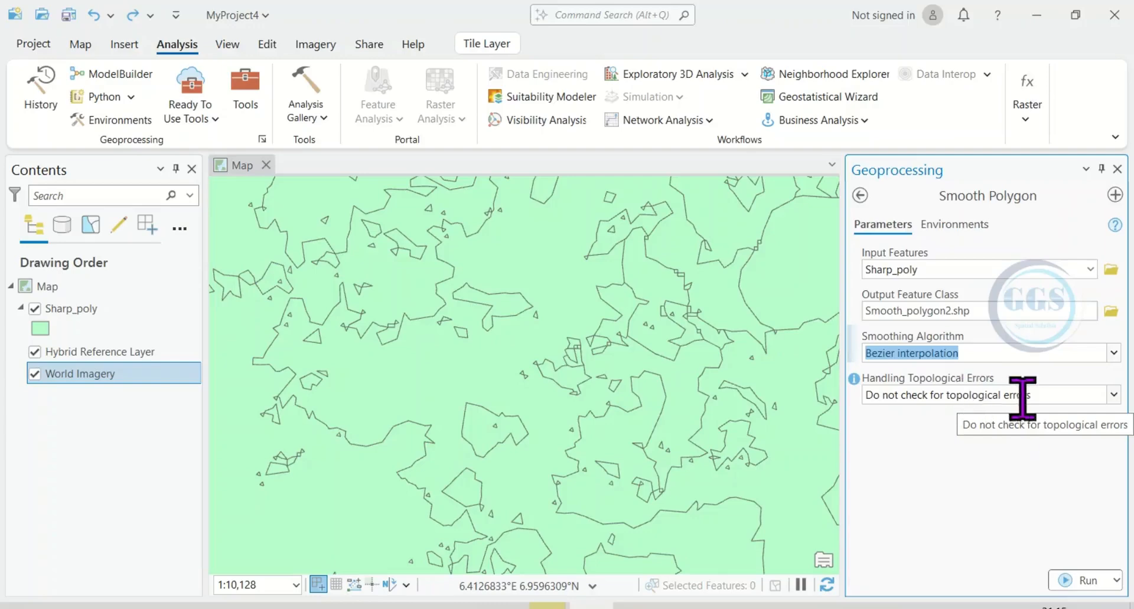
pyautogui.click(1114, 395)
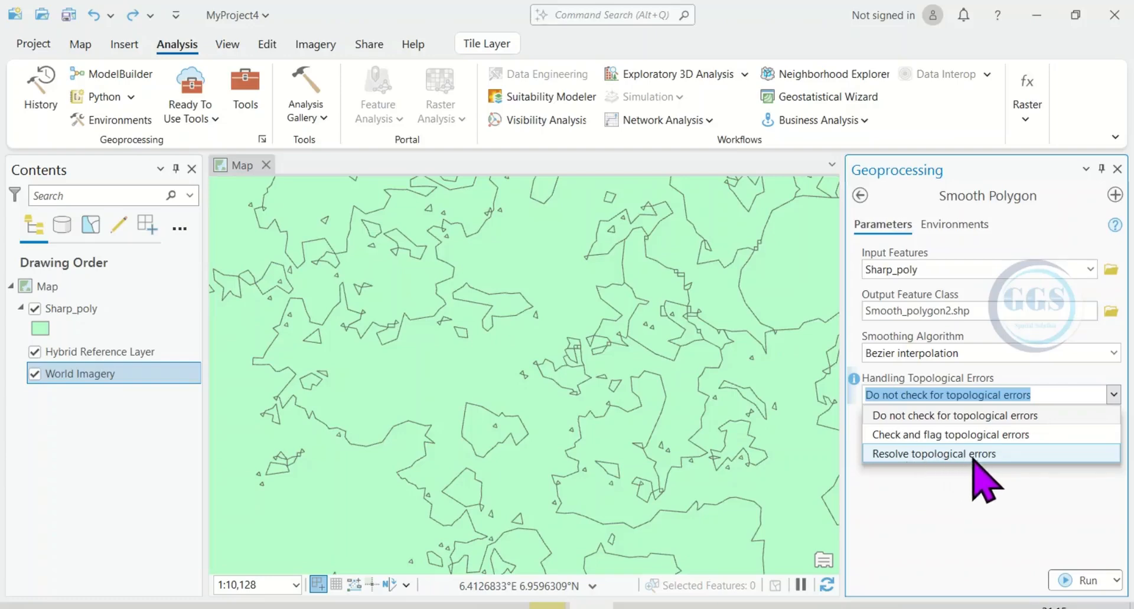
pyautogui.click(926, 417)
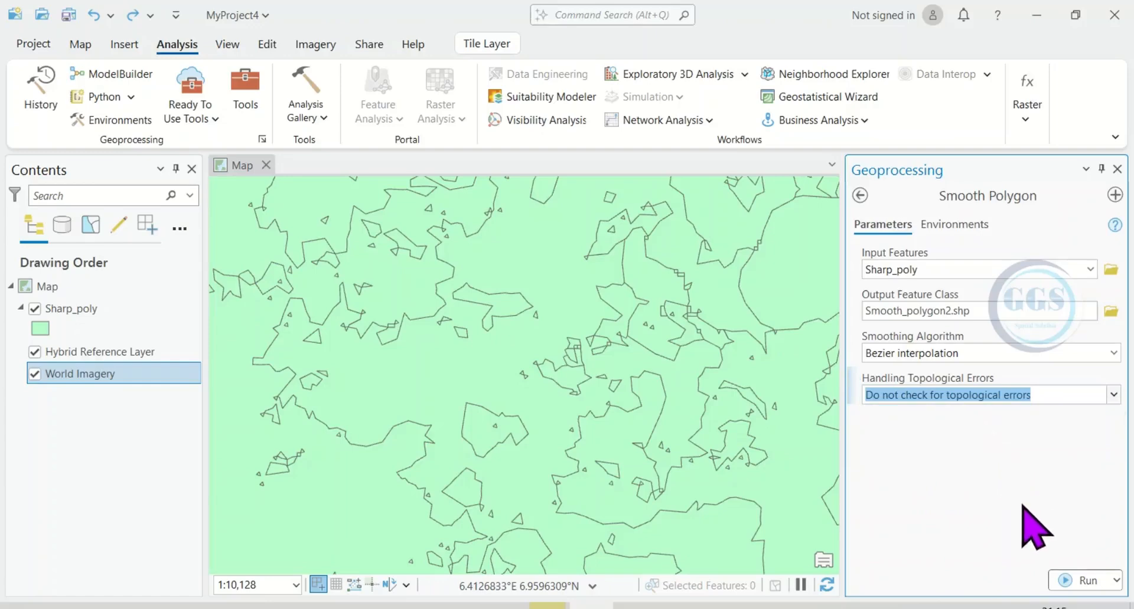
pyautogui.click(1075, 582)
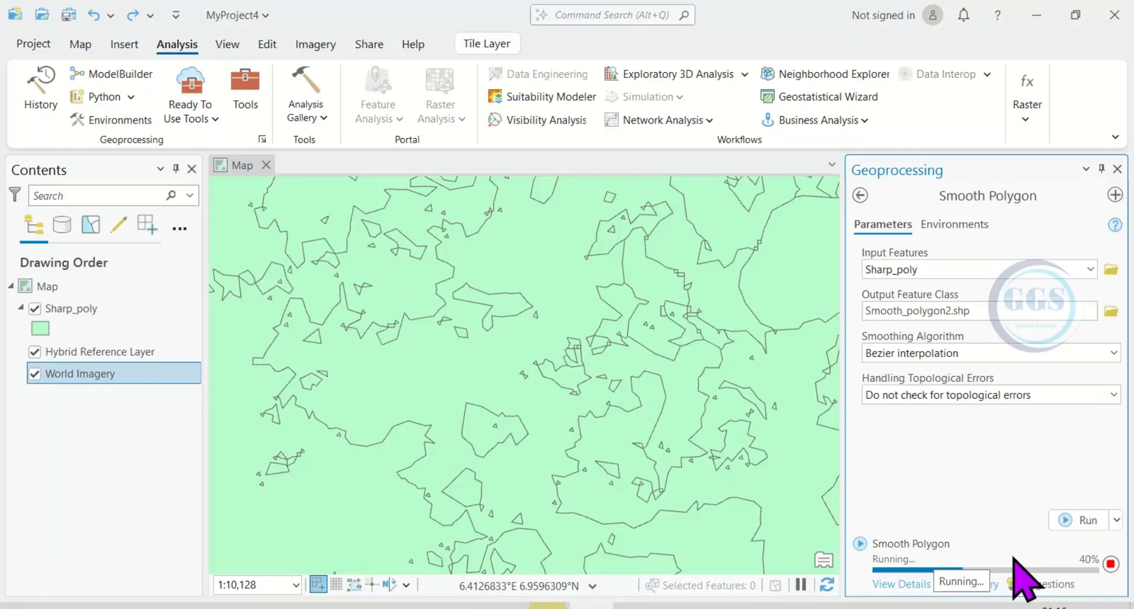
pyautogui.click(900, 586)
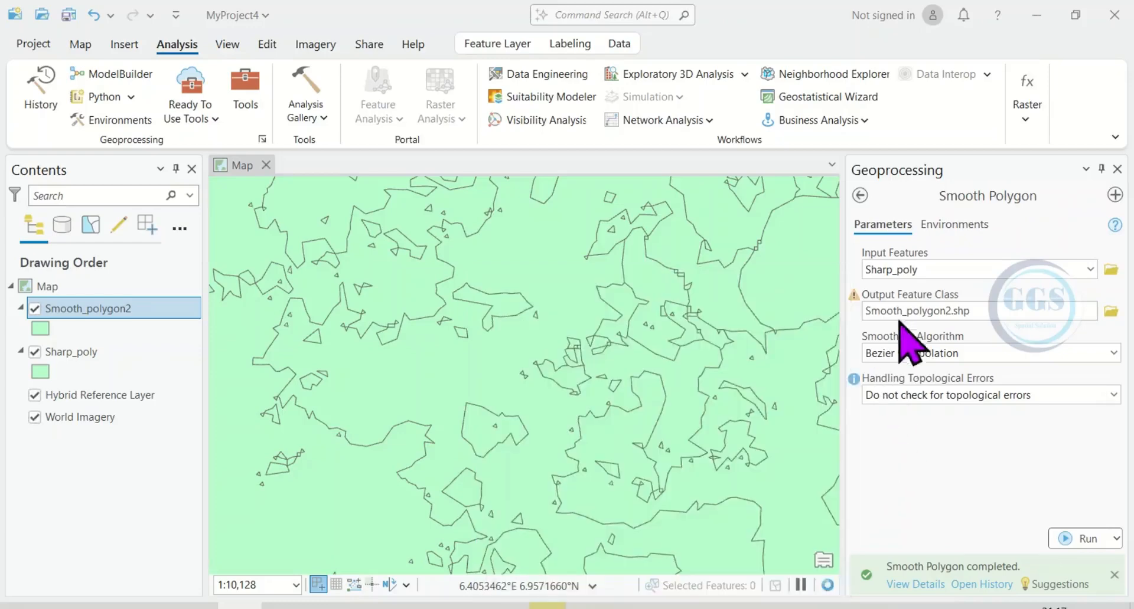
pyautogui.click(1117, 169)
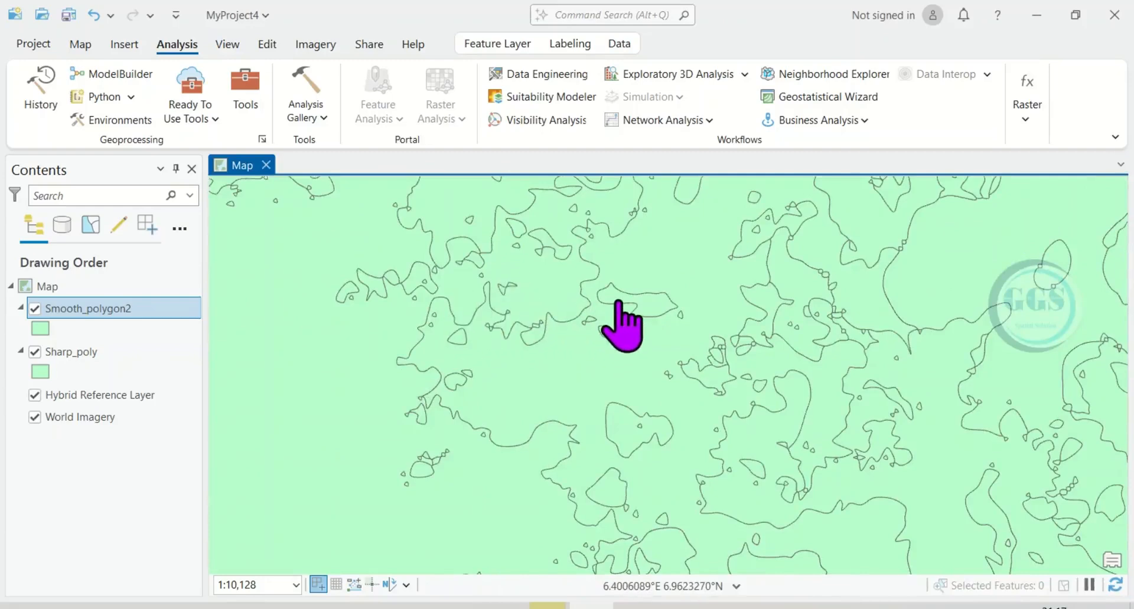
# Compare the smoothed outlines with the original Sharp_poly edges by toggling the Smooth_polygon2 layer's visibility at close range.
pyautogui.scroll(3, 617, 302)
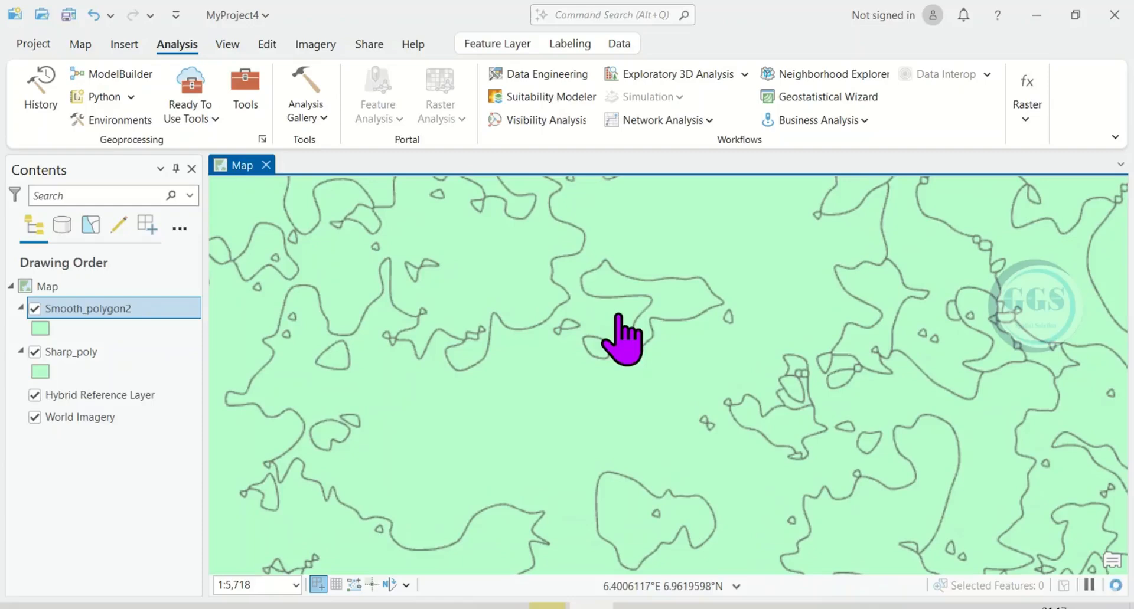
pyautogui.click(35, 309)
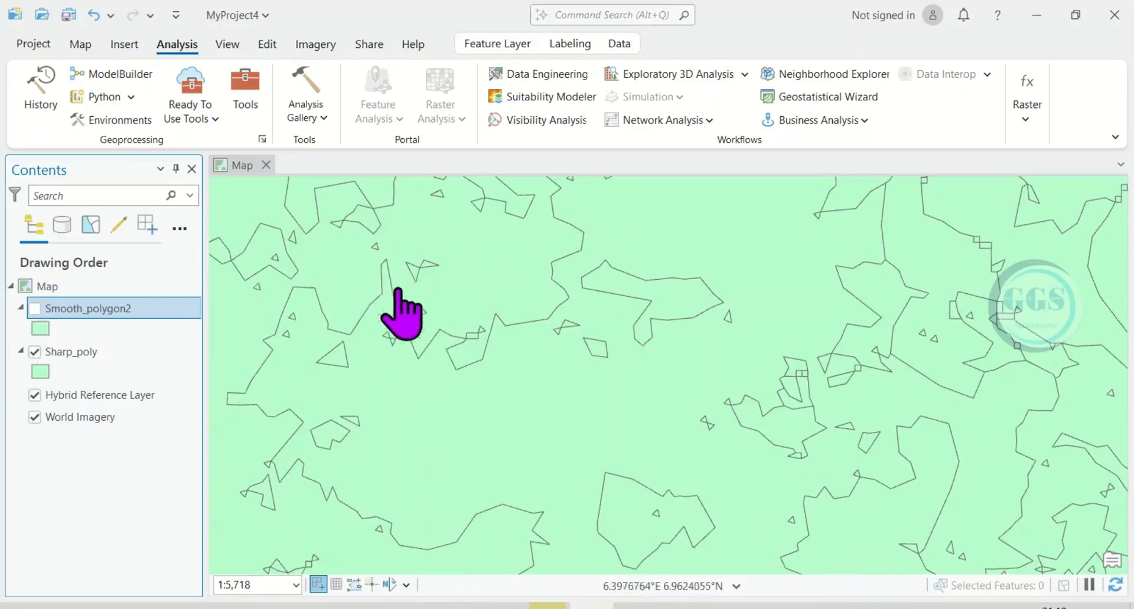
pyautogui.click(35, 309)
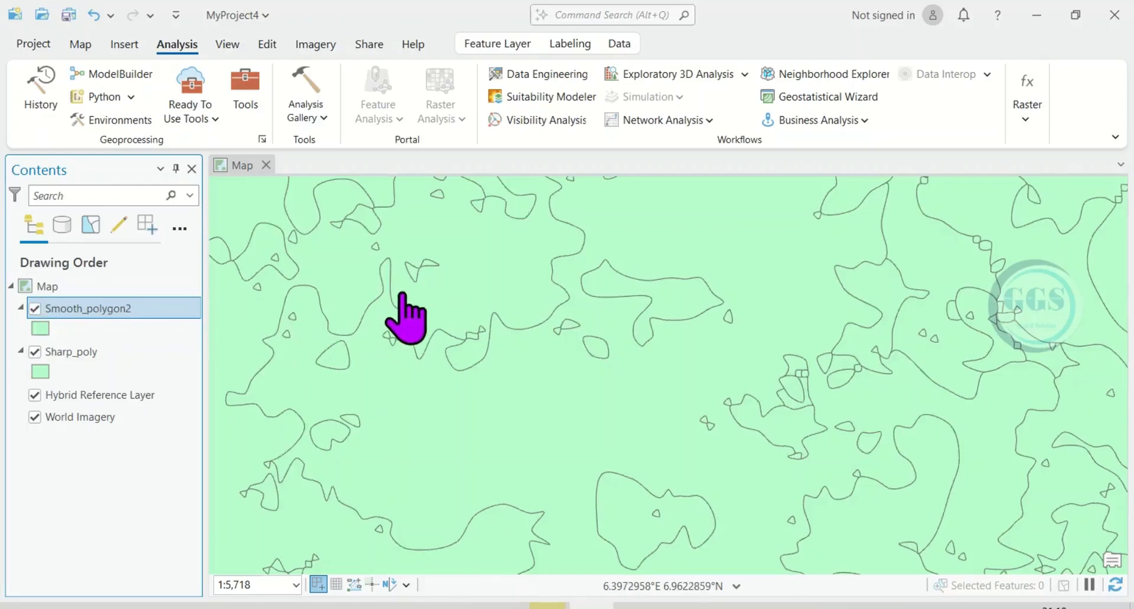
pyautogui.scroll(5, 402, 296)
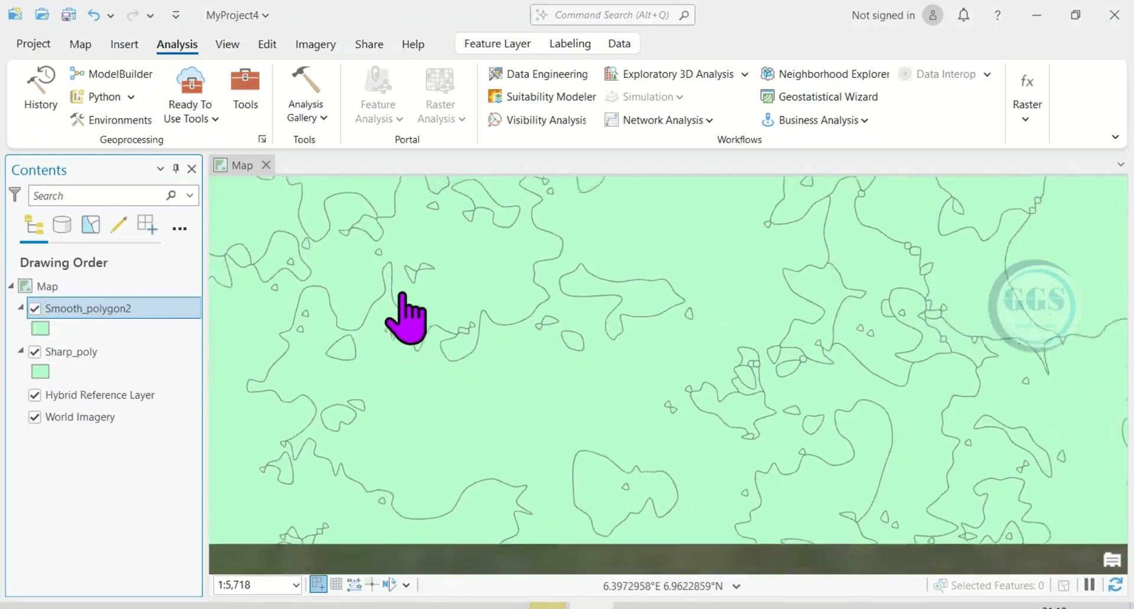
pyautogui.scroll(-2, 402, 295)
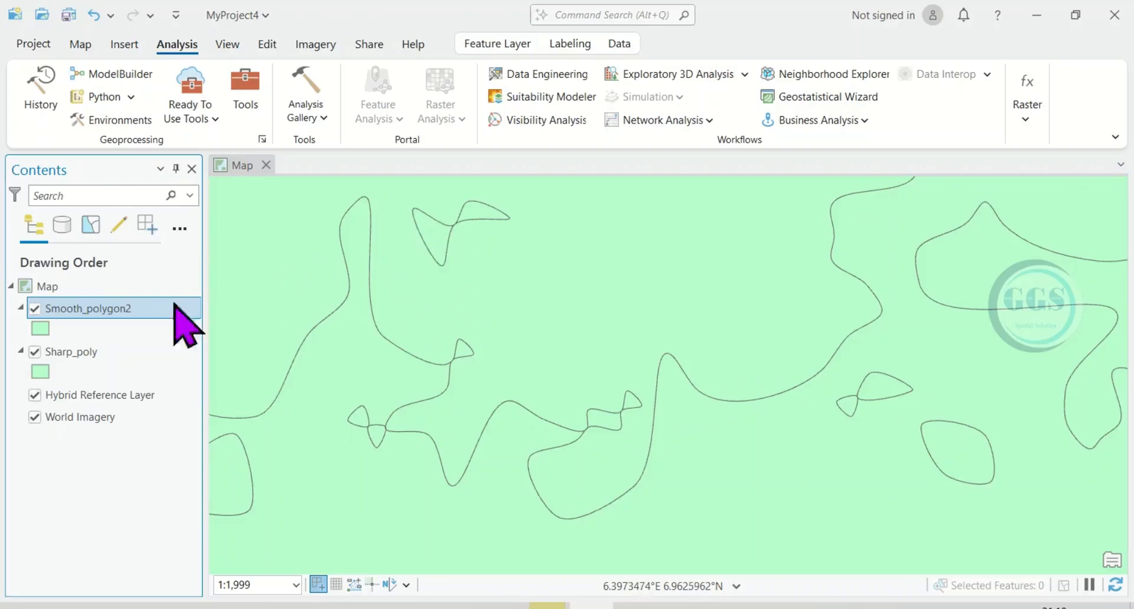
pyautogui.click(35, 311)
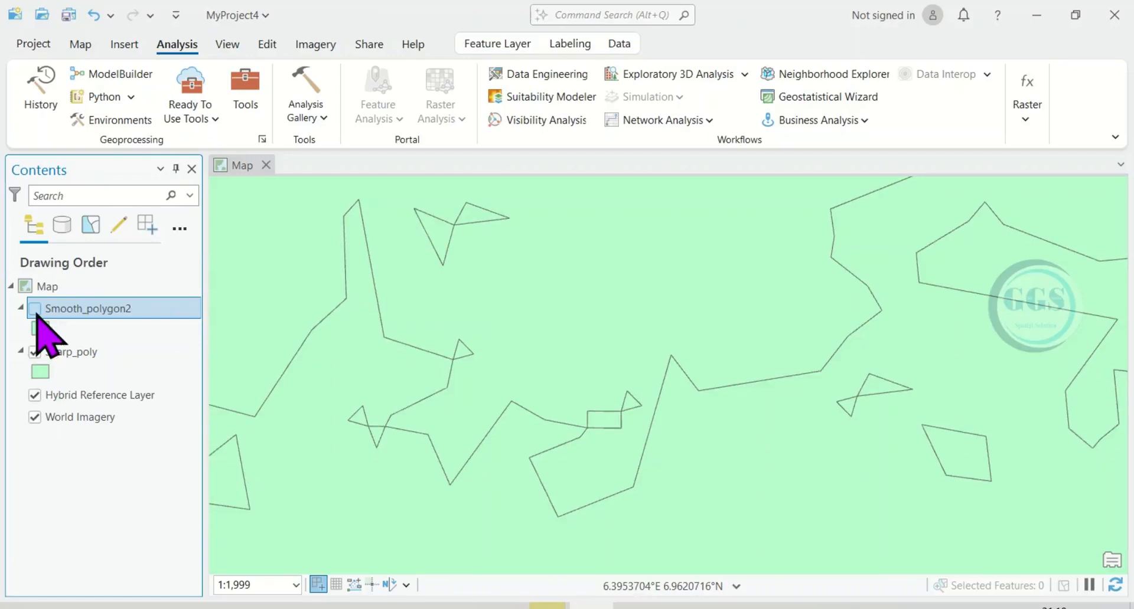
pyautogui.click(35, 309)
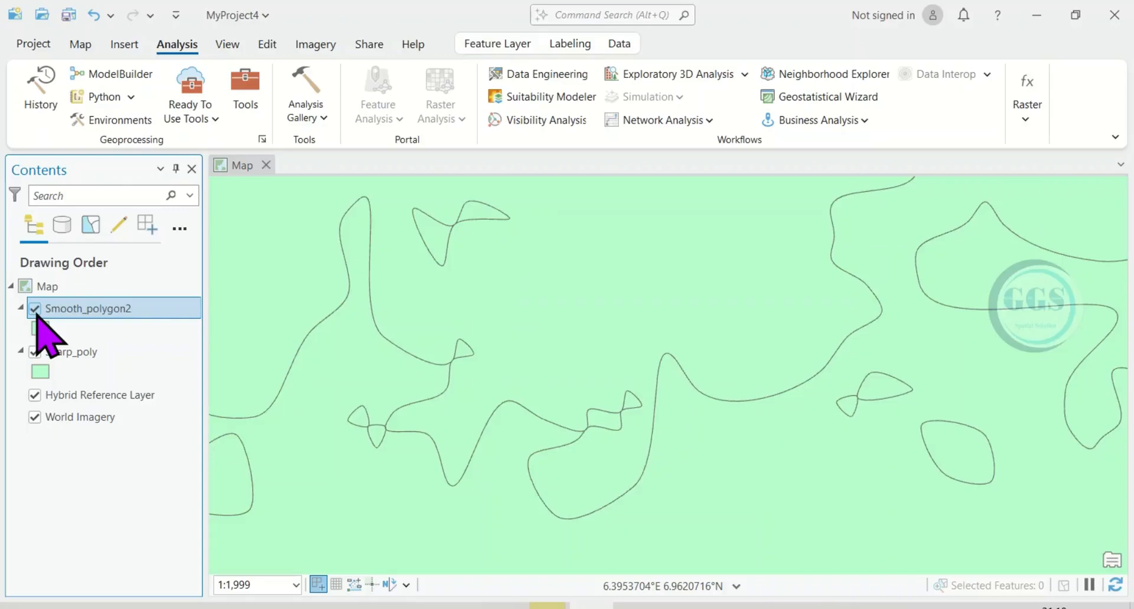
# Switch the Smooth_polygon2 layer off and on again to recheck its curves against the Sharp_poly outlines.
pyautogui.click(35, 309)
pyautogui.click(35, 309)
pyautogui.click(35, 309)
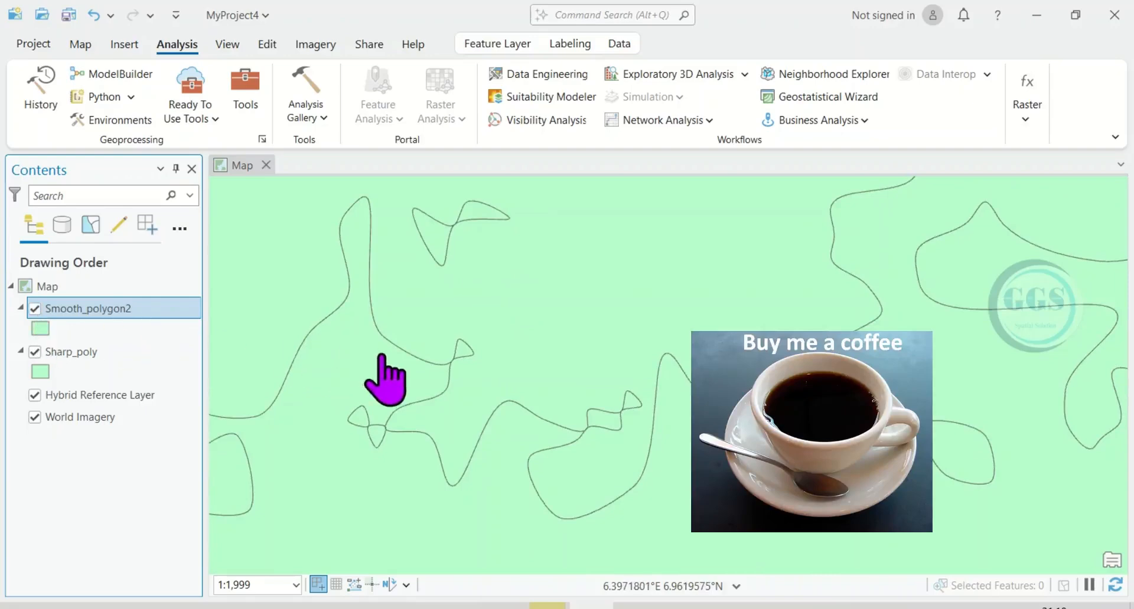
# Change the Smooth_polygon2 layer's symbology from a single symbol to Graduated Colors based on the gridcode field.
pyautogui.scroll(-3, 385, 378)
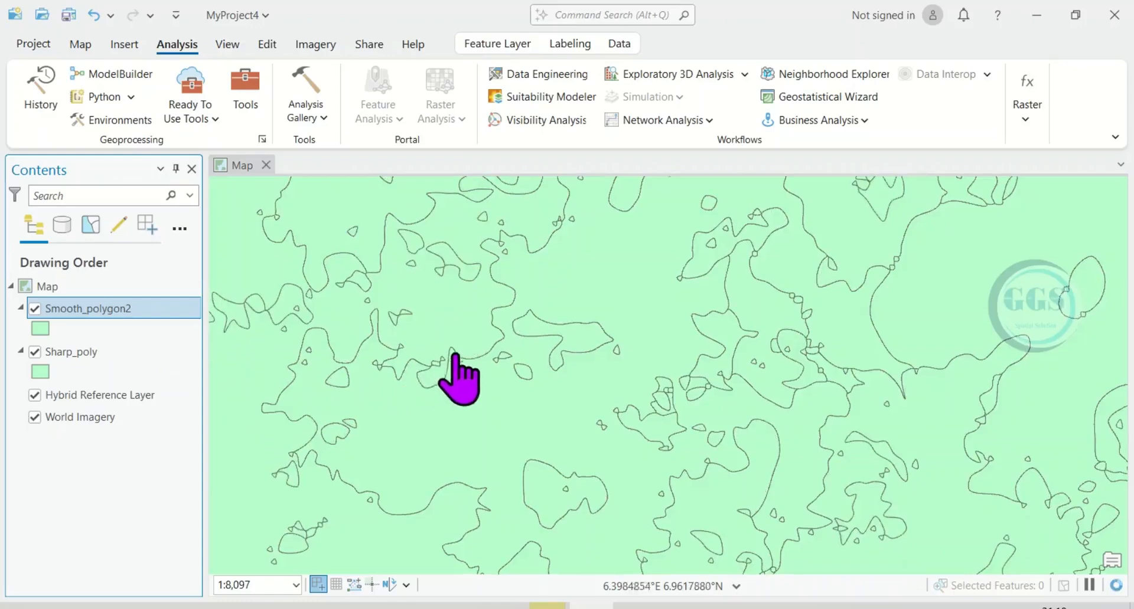
pyautogui.rightClick(74, 319)
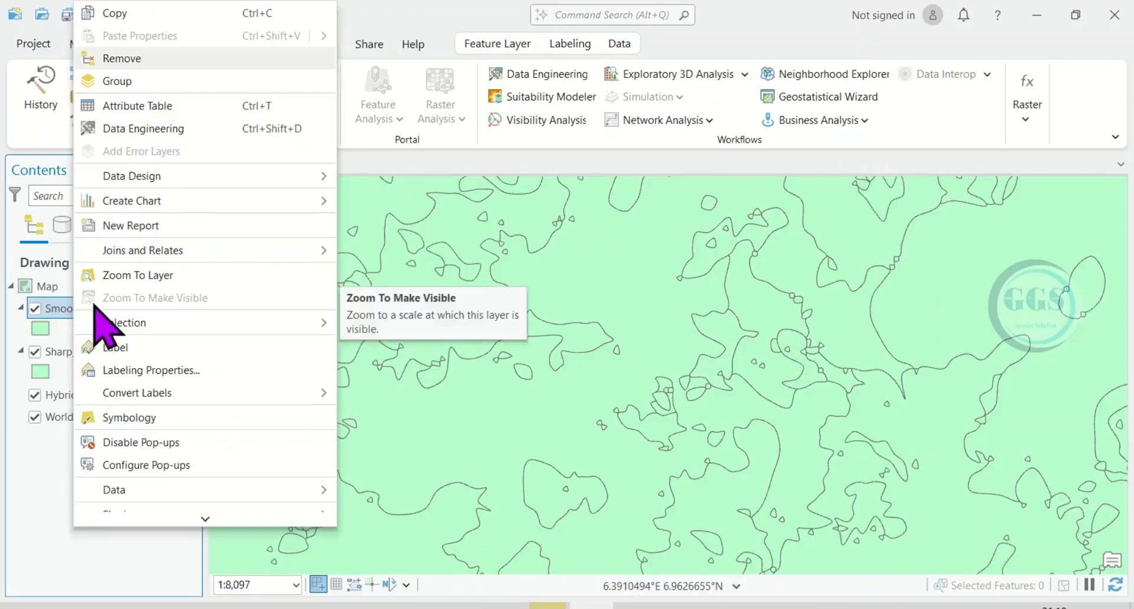
pyautogui.click(150, 419)
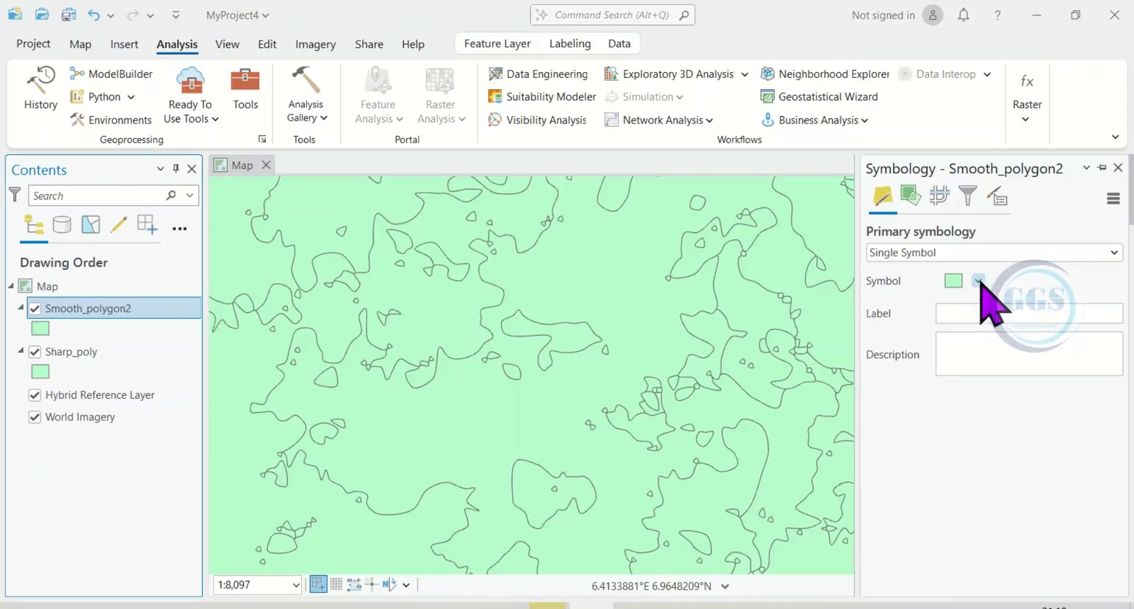
pyautogui.click(1108, 253)
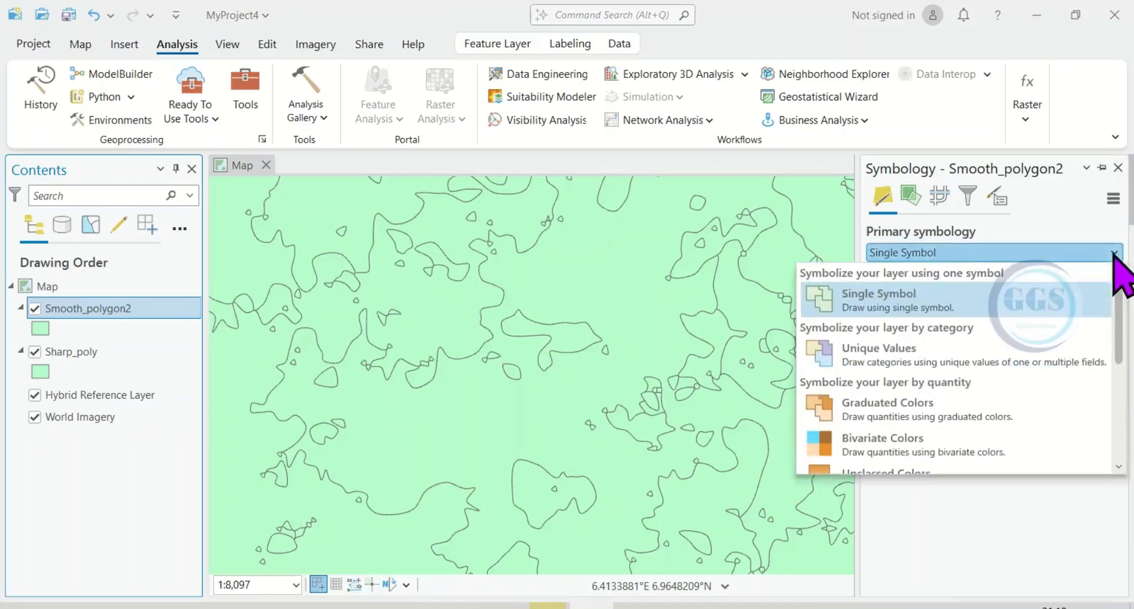
pyautogui.click(905, 409)
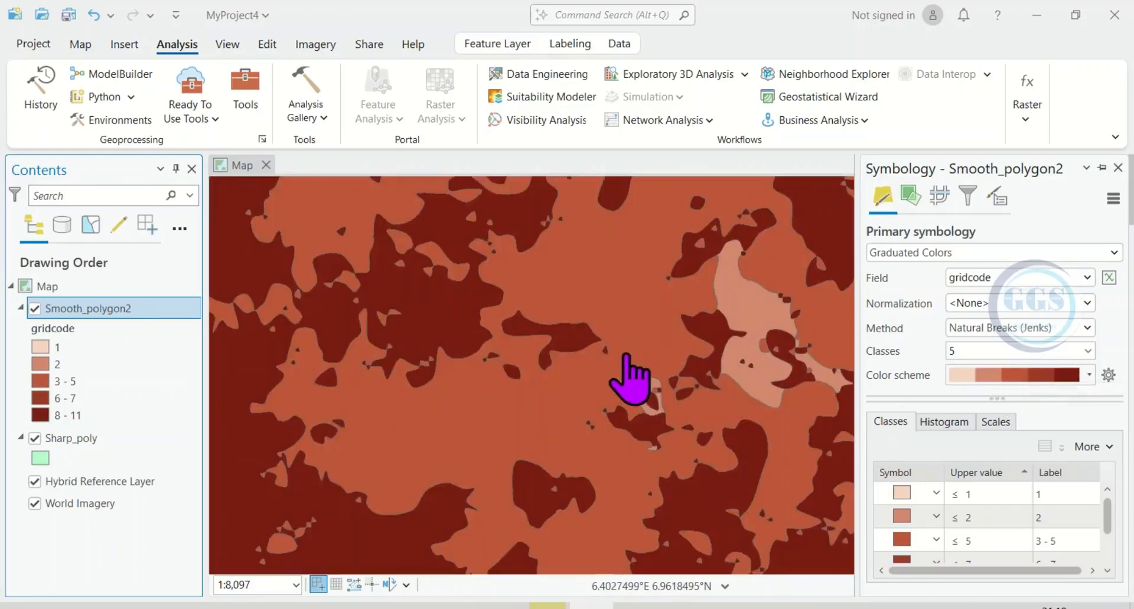
# Compare the color-graded Smooth_polygon2 layer with Sharp_poly over a wider area by hiding and showing the smoothed layer.
pyautogui.scroll(-1, 626, 357)
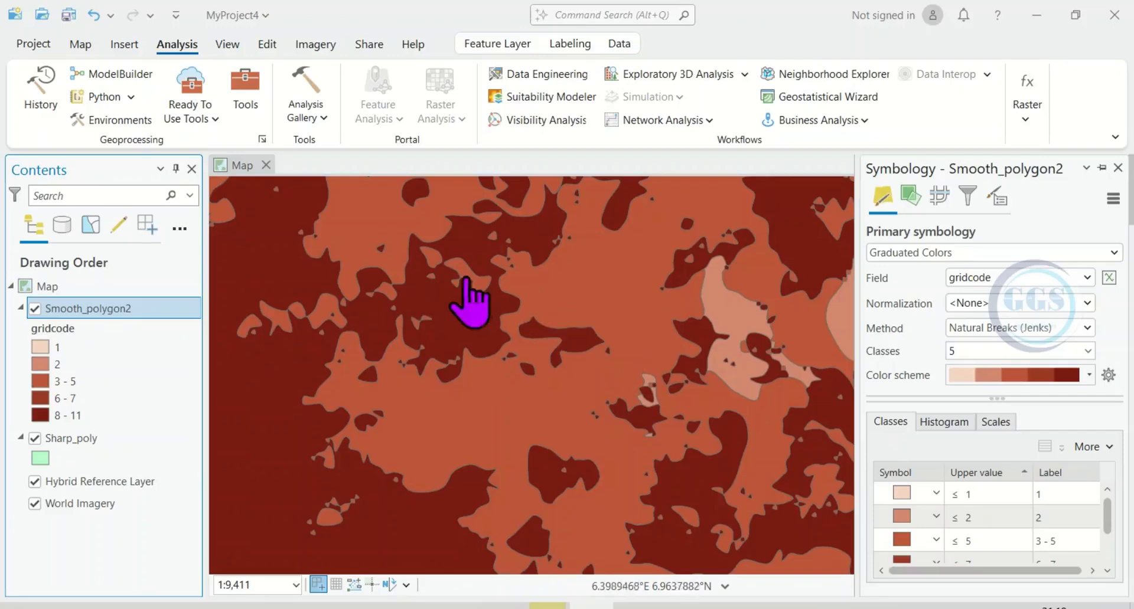
pyautogui.click(35, 308)
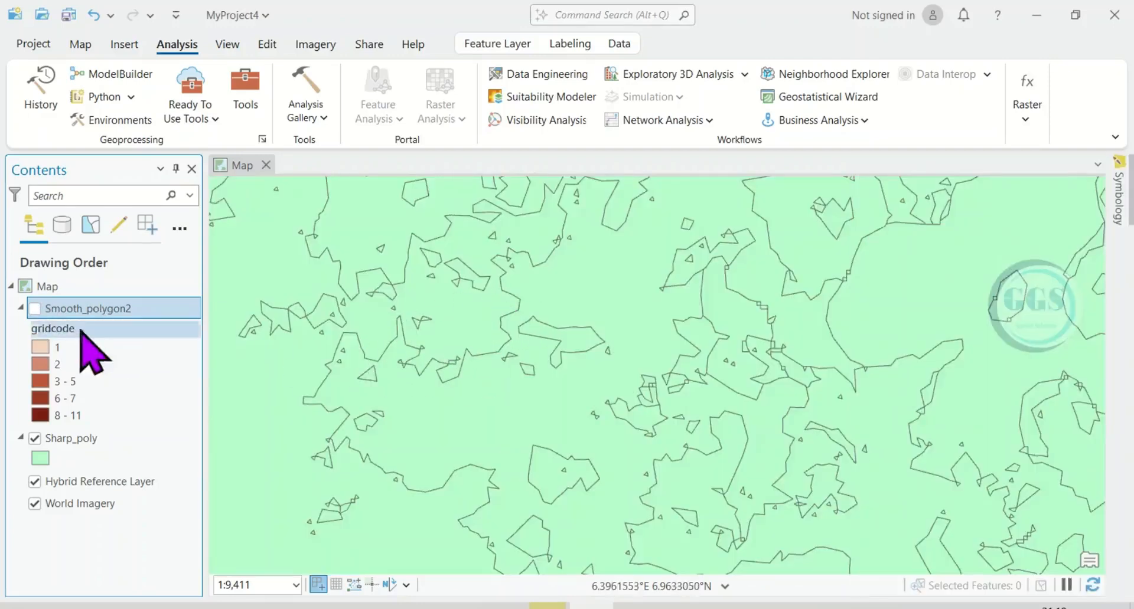
pyautogui.click(34, 309)
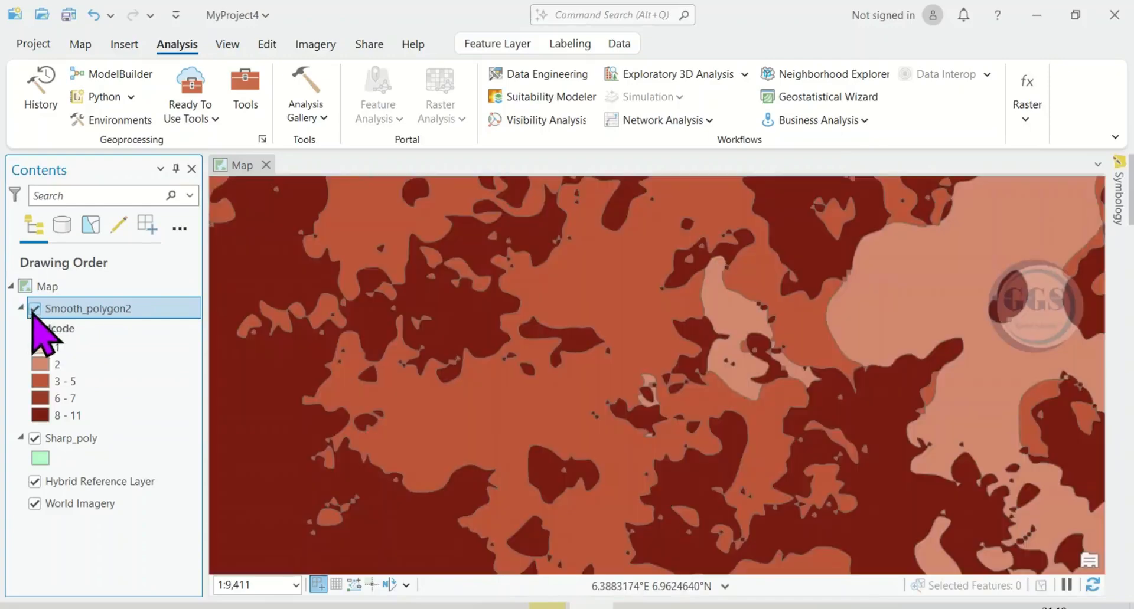